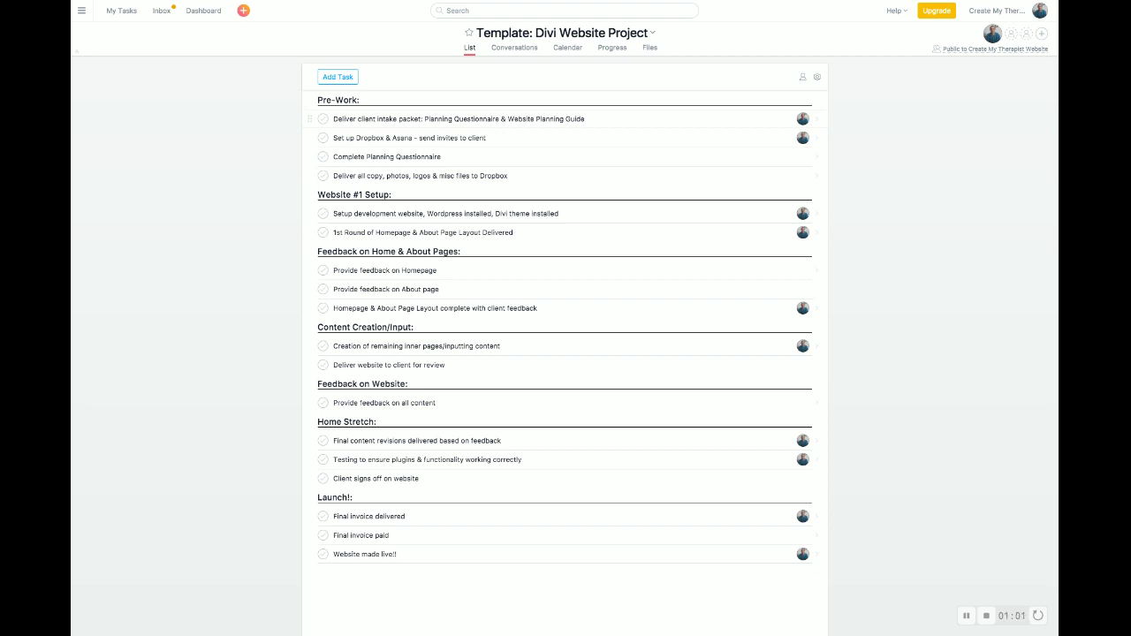
# Examine the assignee, description and comment area of the client intake packet task, and the details of the Dropbox & Asana setup task
pyautogui.click(803, 118)
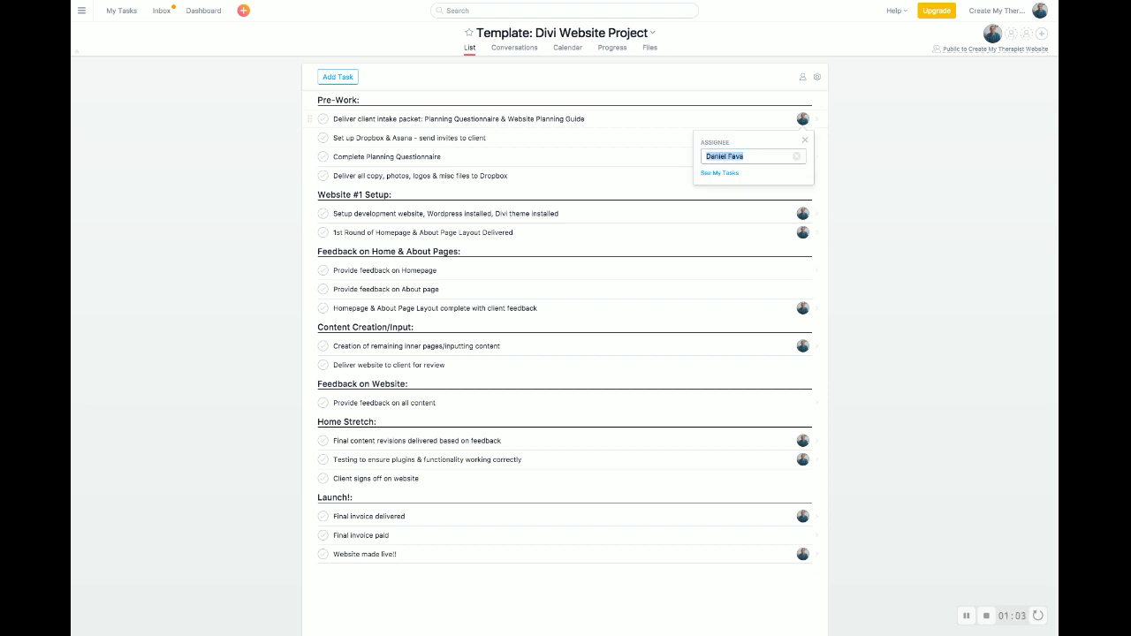
pyautogui.click(459, 119)
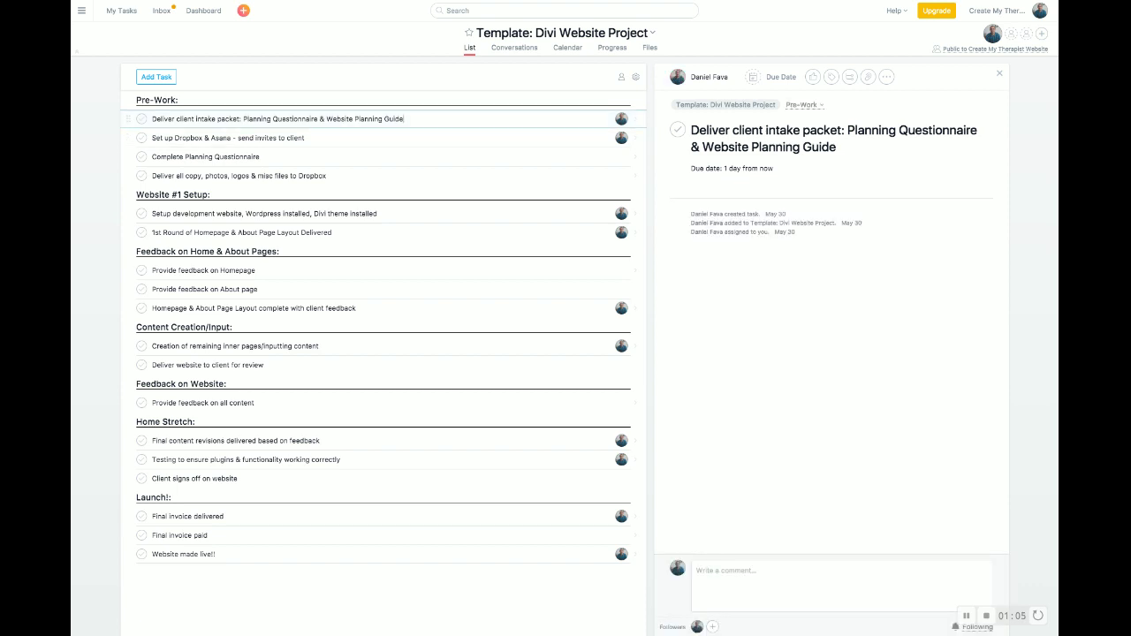
pyautogui.click(305, 138)
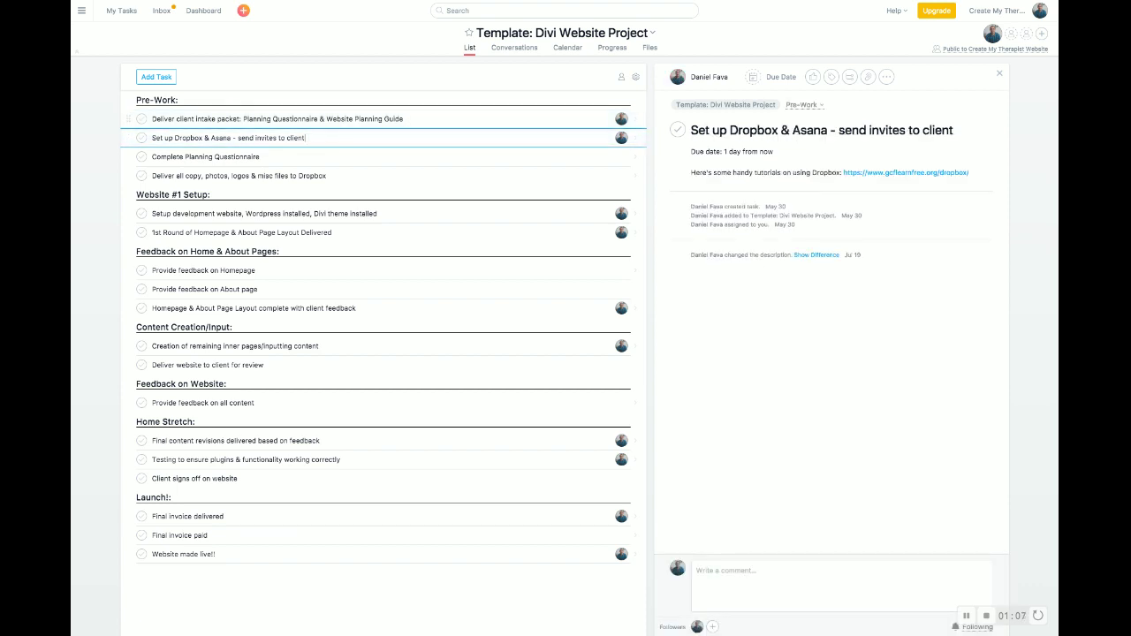
pyautogui.click(353, 118)
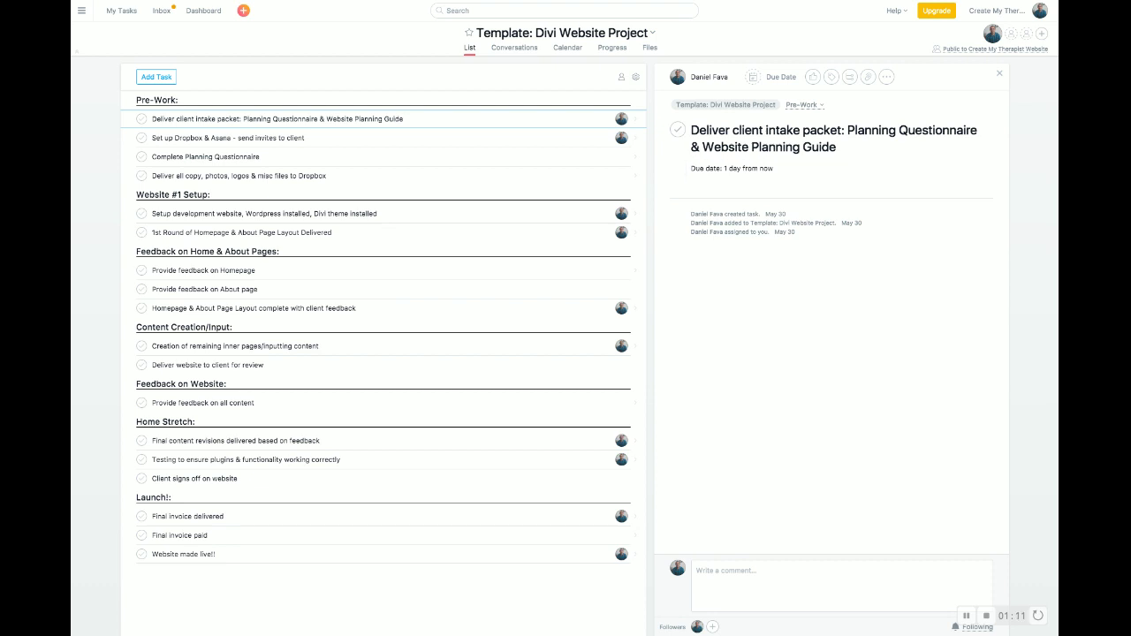
pyautogui.click(840, 557)
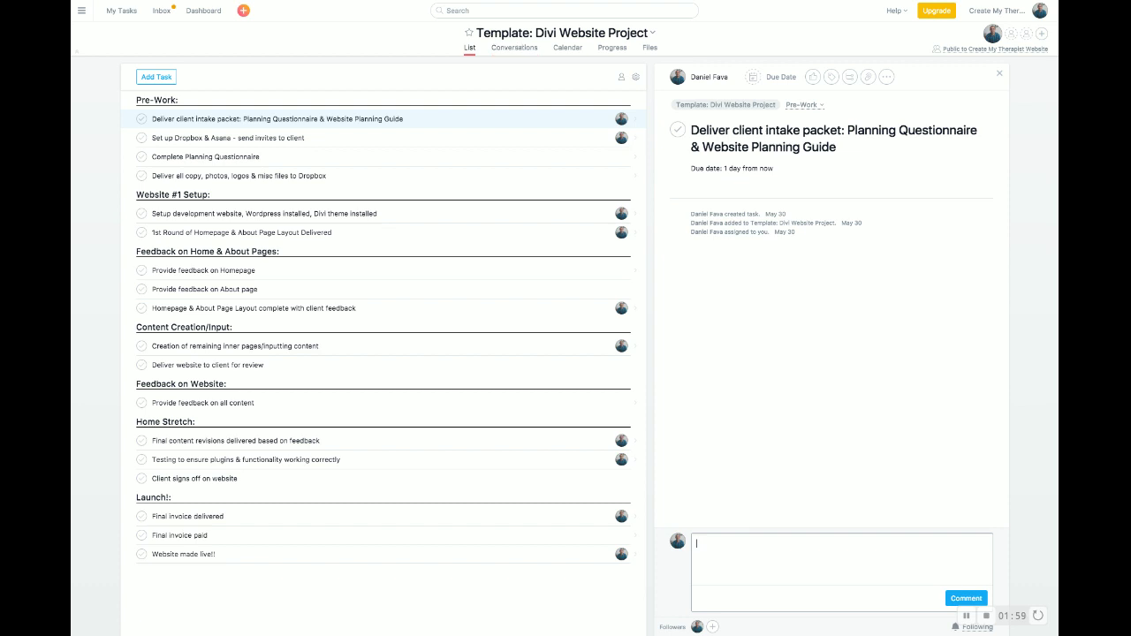
# Draft a project conversation with the subject "dd" and the message "dadfad"
pyautogui.click(515, 47)
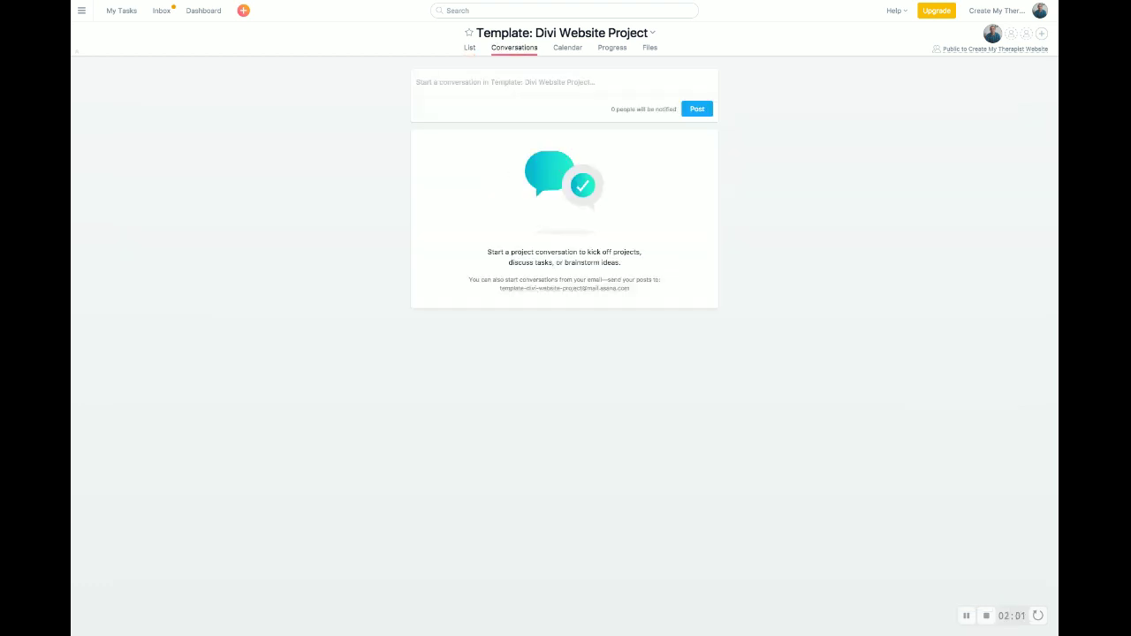
pyautogui.click(504, 82)
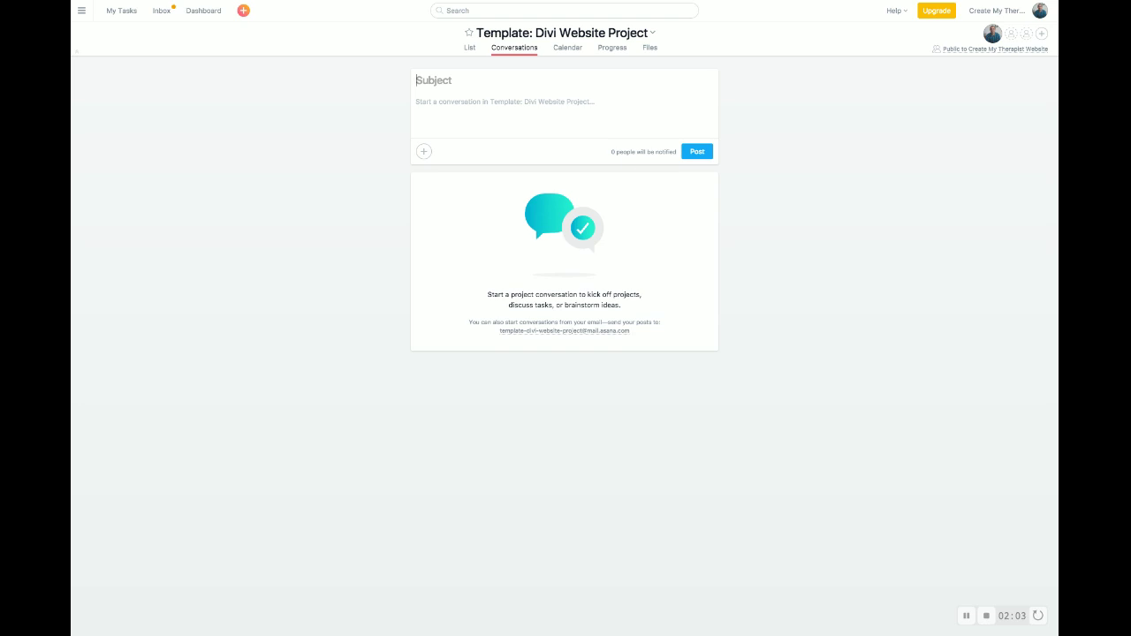
pyautogui.write('dd')
pyautogui.click(416, 102)
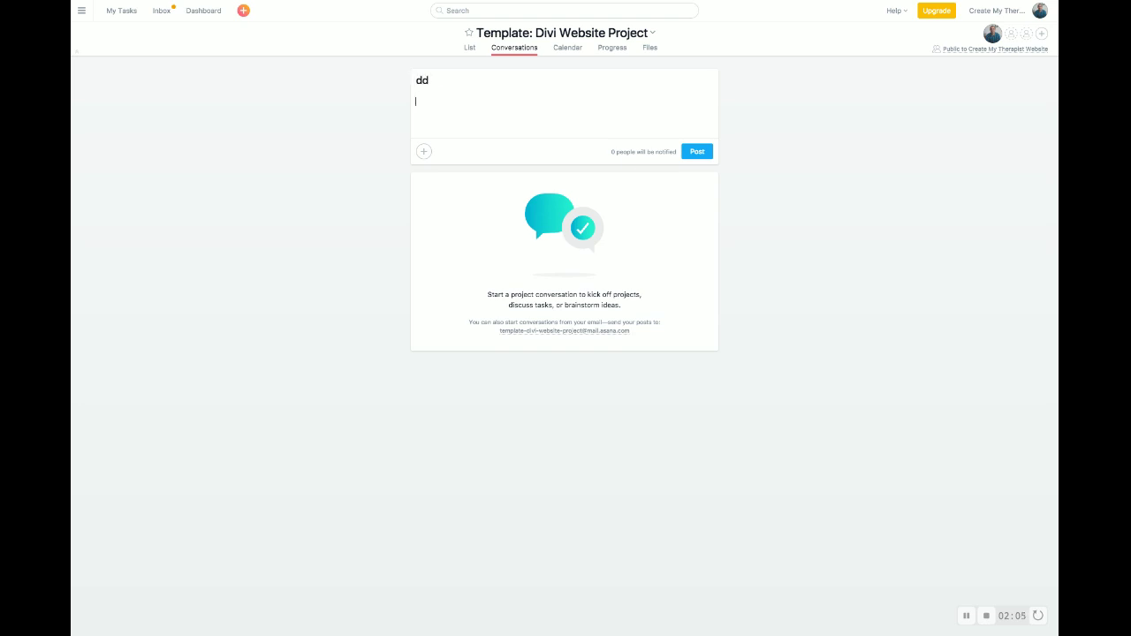
pyautogui.write('dadfad')
# Clear the message and subject from the unposted conversation draft
pyautogui.hotkey('shift', 'Left')
pyautogui.hotkey('shift', 'Left')
pyautogui.hotkey('shift', 'Left')
pyautogui.hotkey('shift', 'Left')
pyautogui.hotkey('shift', 'Left')
pyautogui.hotkey('shift', 'Left')
pyautogui.hotkey('shift', 'Left')
pyautogui.press('BackSpace')
pyautogui.press('BackSpace')
pyautogui.press('BackSpace')
pyautogui.press('BackSpace')
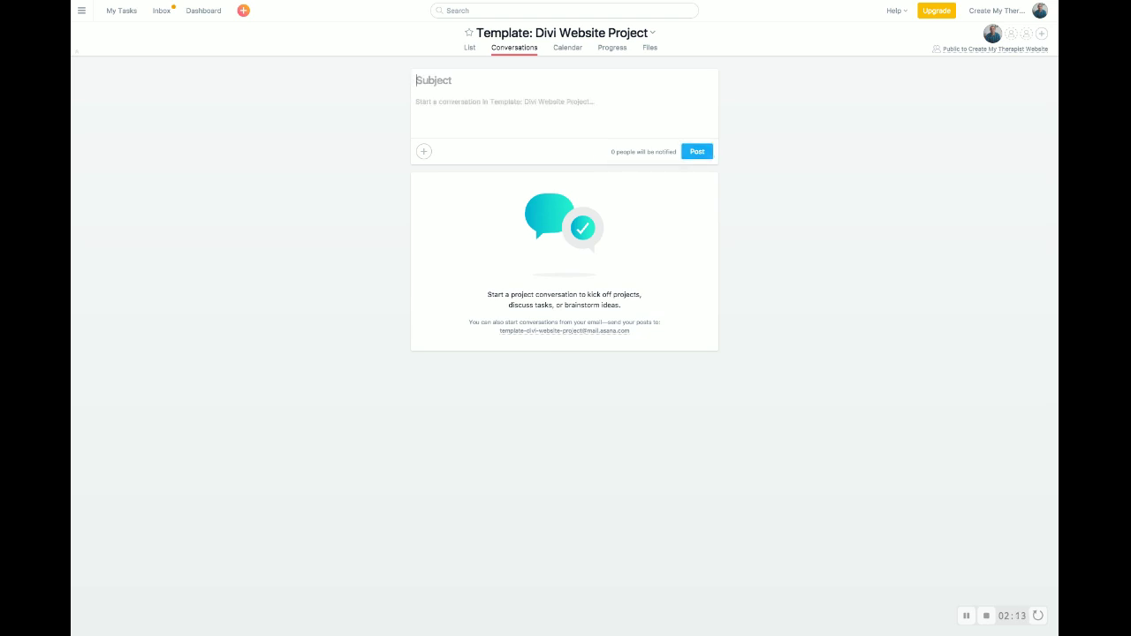
# Examine the conversation's options for adding content and the project calendar, ending back on the task list
pyautogui.click(423, 151)
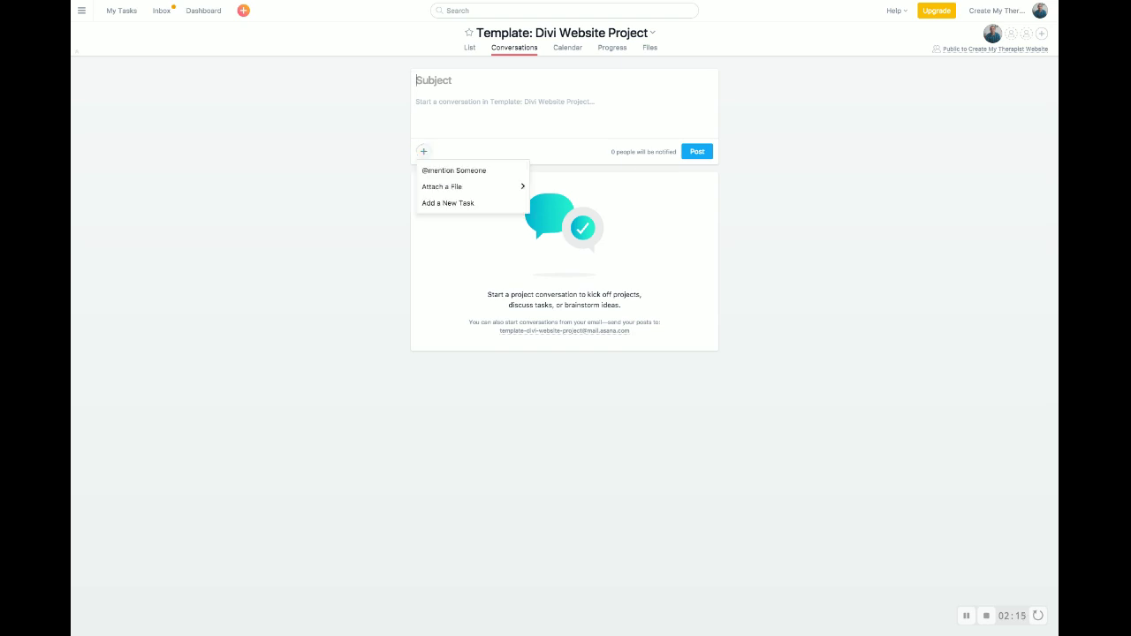
pyautogui.press('Escape')
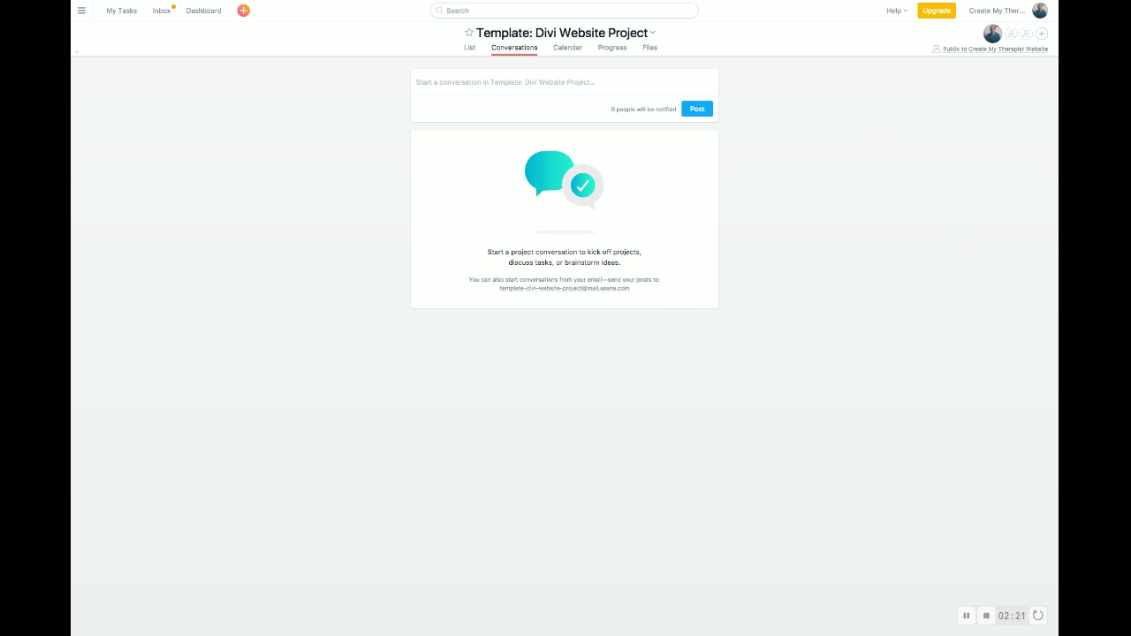
pyautogui.click(568, 47)
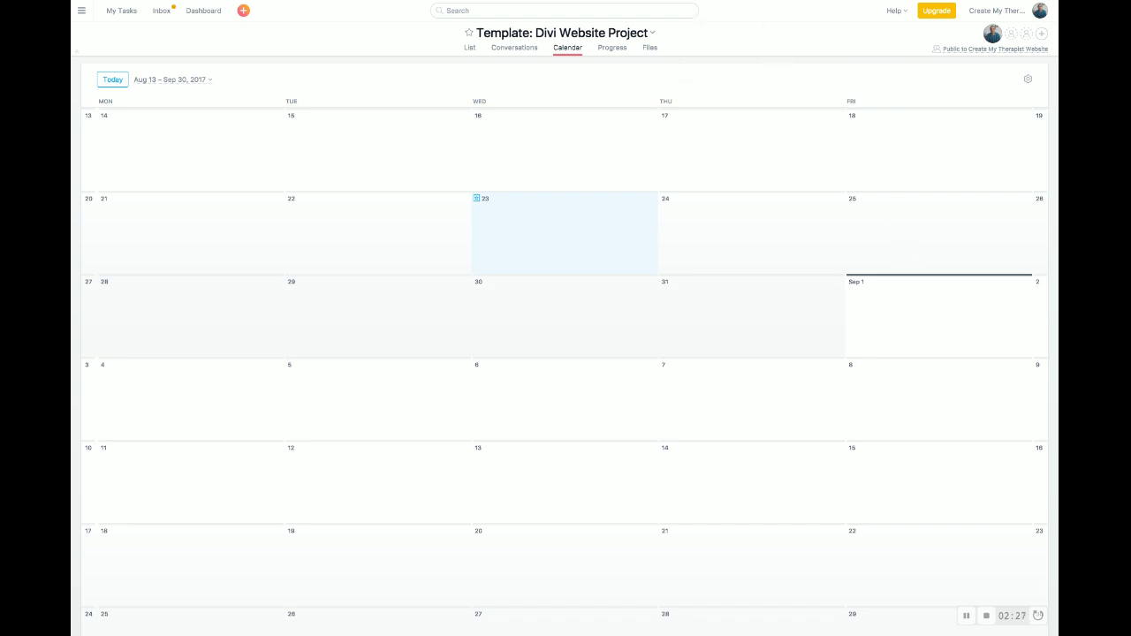
pyautogui.click(469, 47)
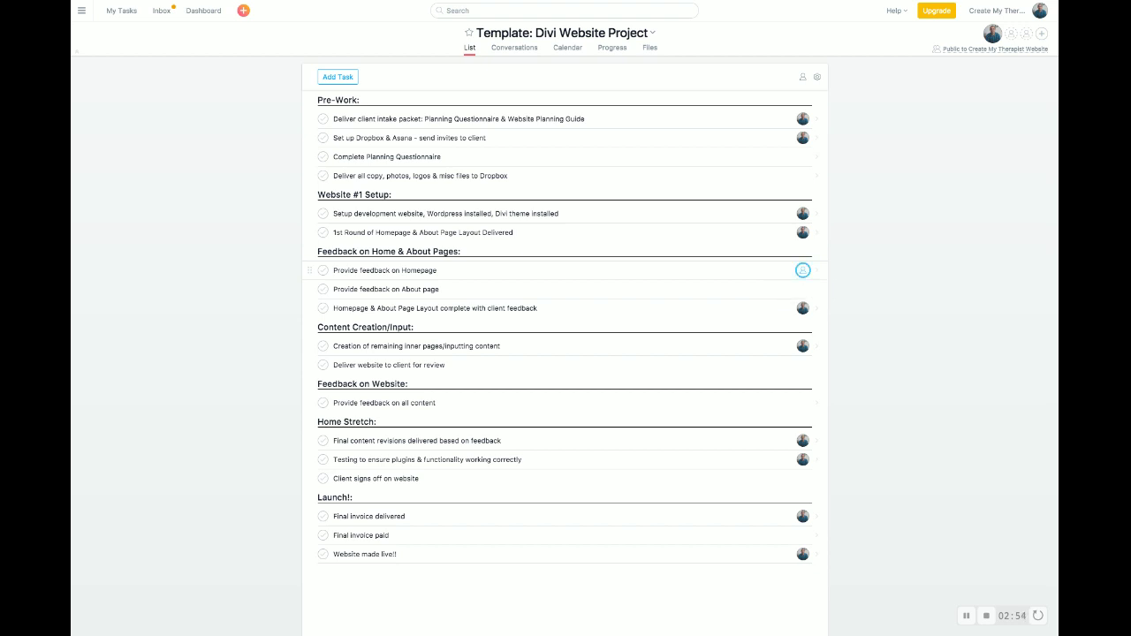
# Set the due date of the "Deliver client intake packet" task to August 23, 2017
pyautogui.click(438, 270)
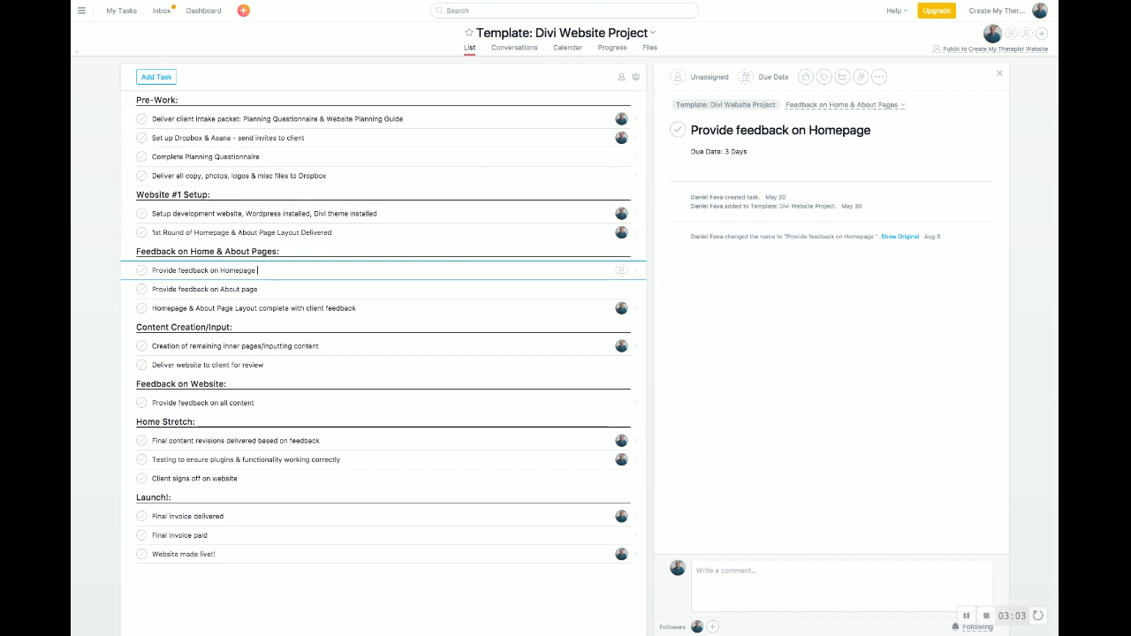
pyautogui.click(404, 118)
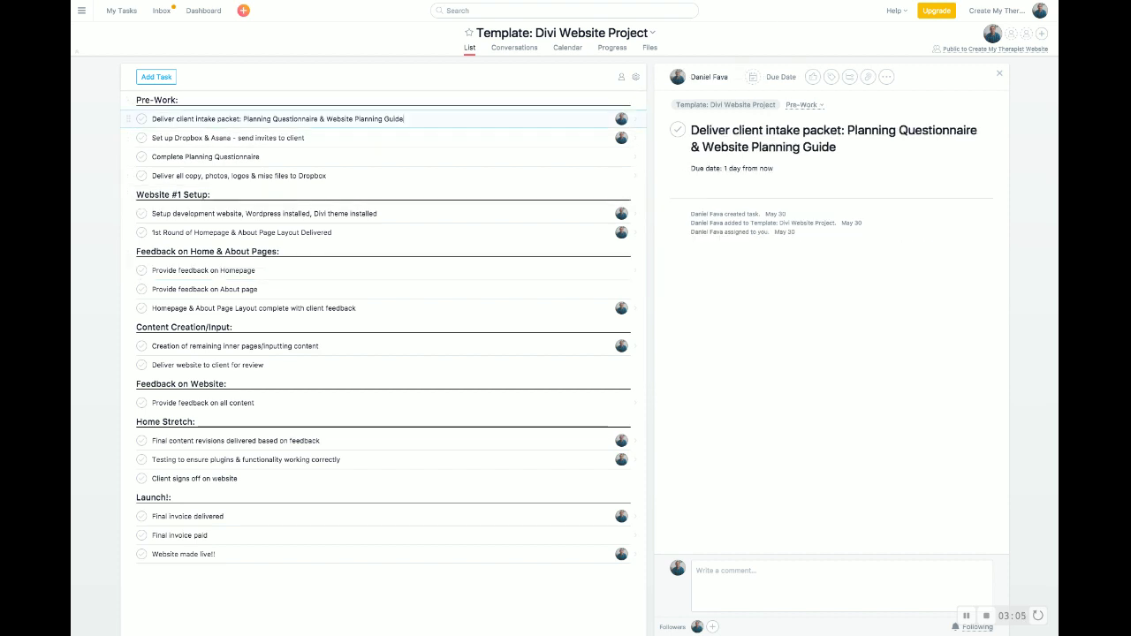
pyautogui.click(775, 76)
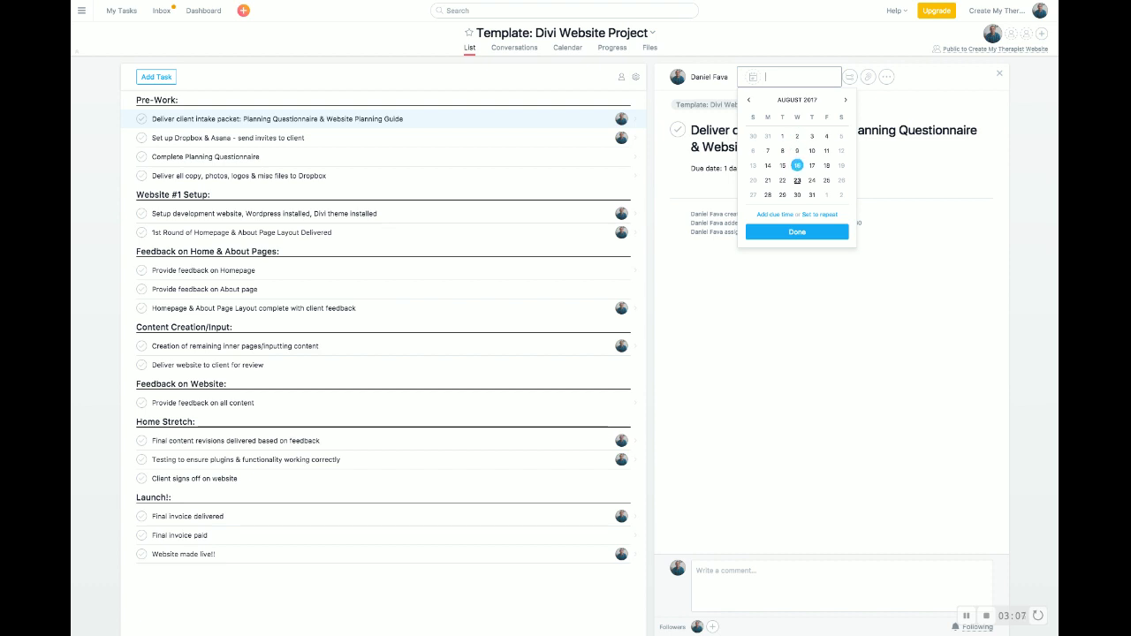
pyautogui.click(797, 180)
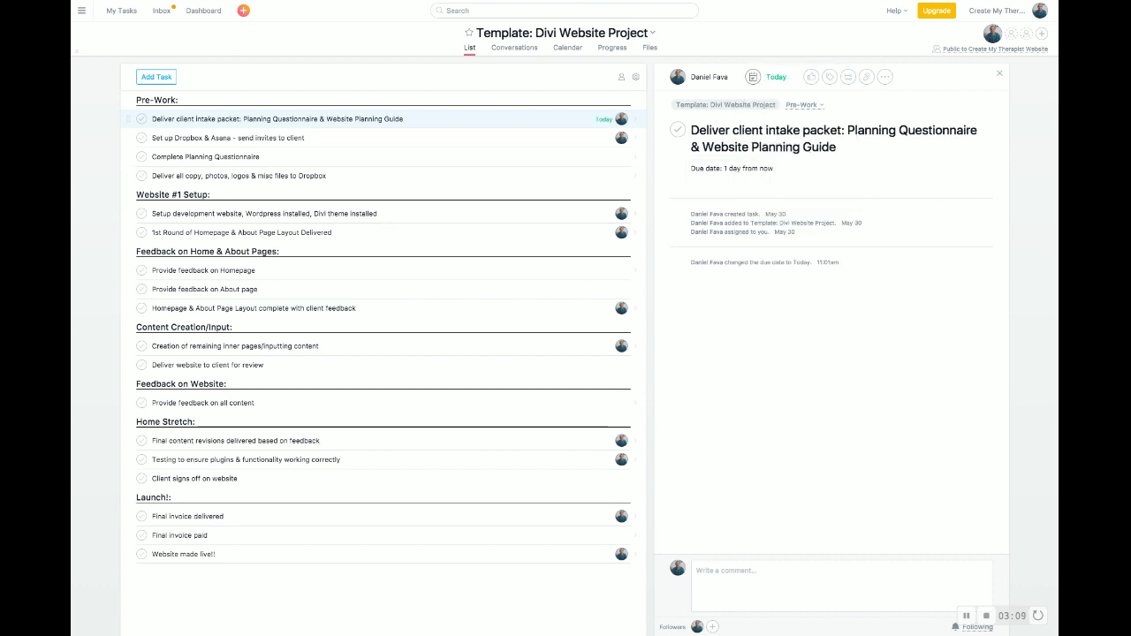
# Set the due date of the "Set up Dropbox & Asana - send invites to client" task to August 31, 2017
pyautogui.click(265, 138)
pyautogui.click(775, 76)
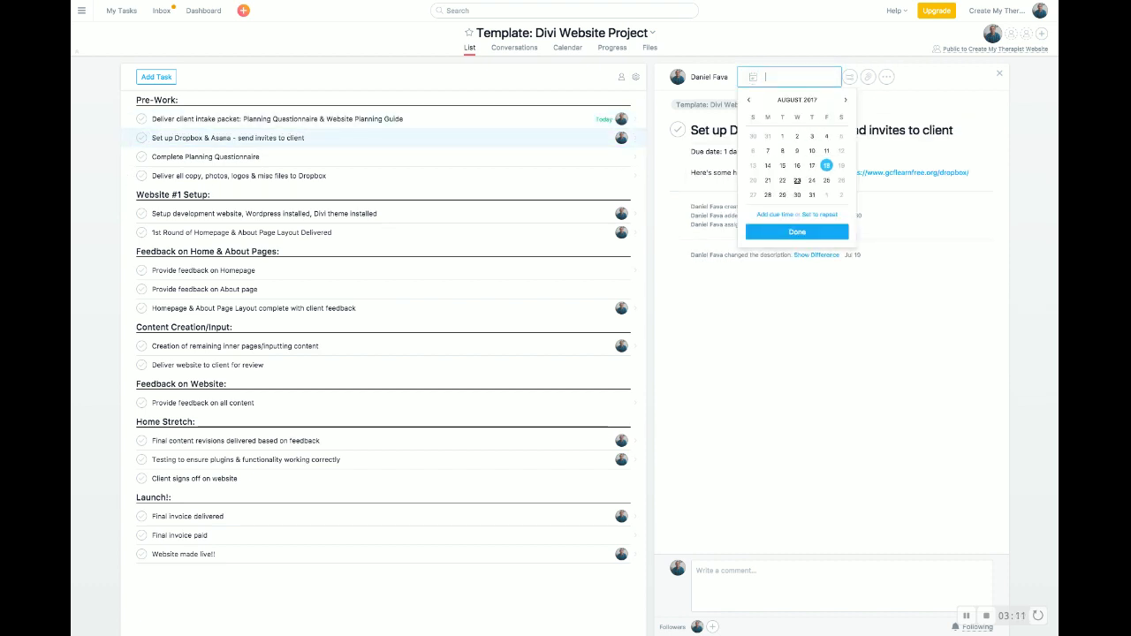
pyautogui.click(811, 195)
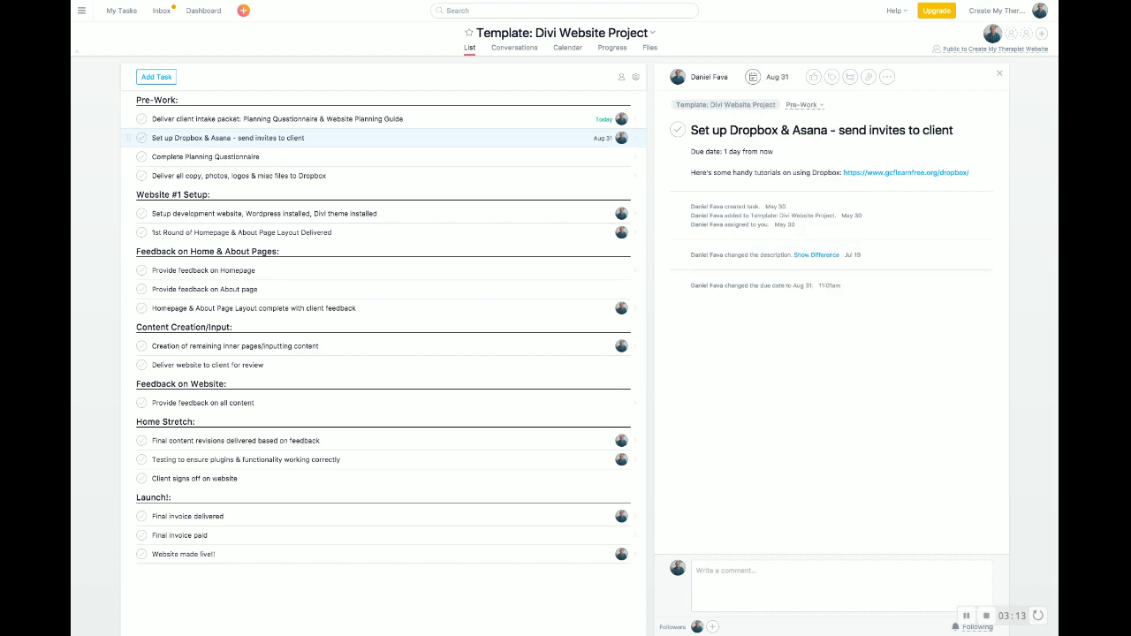
# Remove the due dates from the Dropbox & Asana setup task and the client intake packet task
pyautogui.click(796, 77)
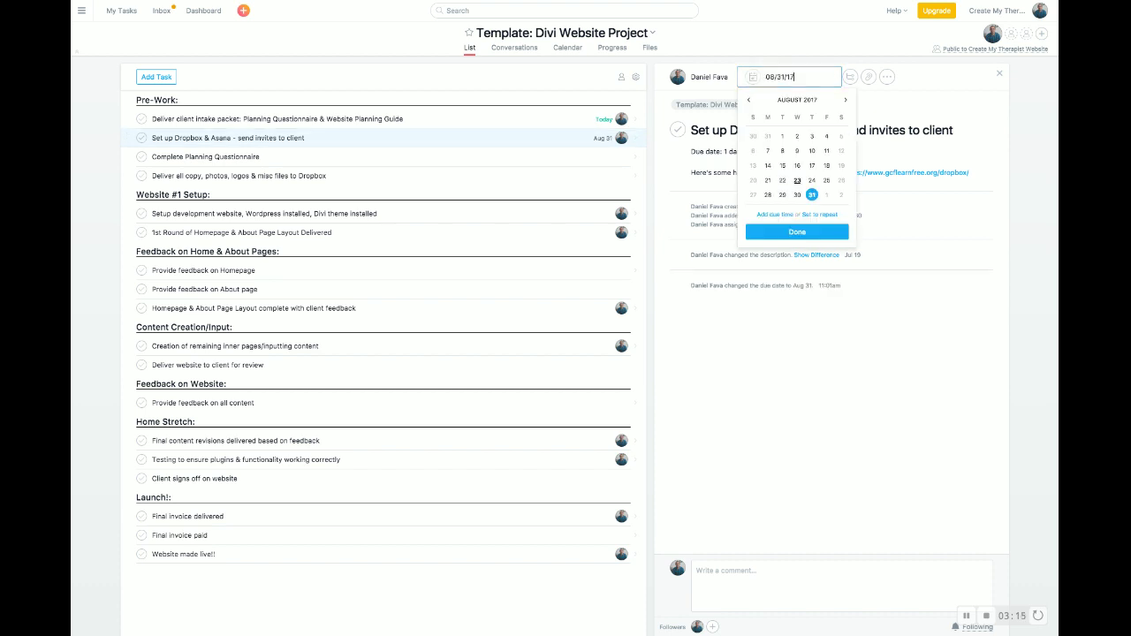
pyautogui.press('BackSpace')
pyautogui.press('BackSpace')
pyautogui.press('BackSpace')
pyautogui.press('BackSpace')
pyautogui.press('BackSpace')
pyautogui.press('BackSpace')
pyautogui.press('BackSpace')
pyautogui.press('BackSpace')
pyautogui.press('Return')
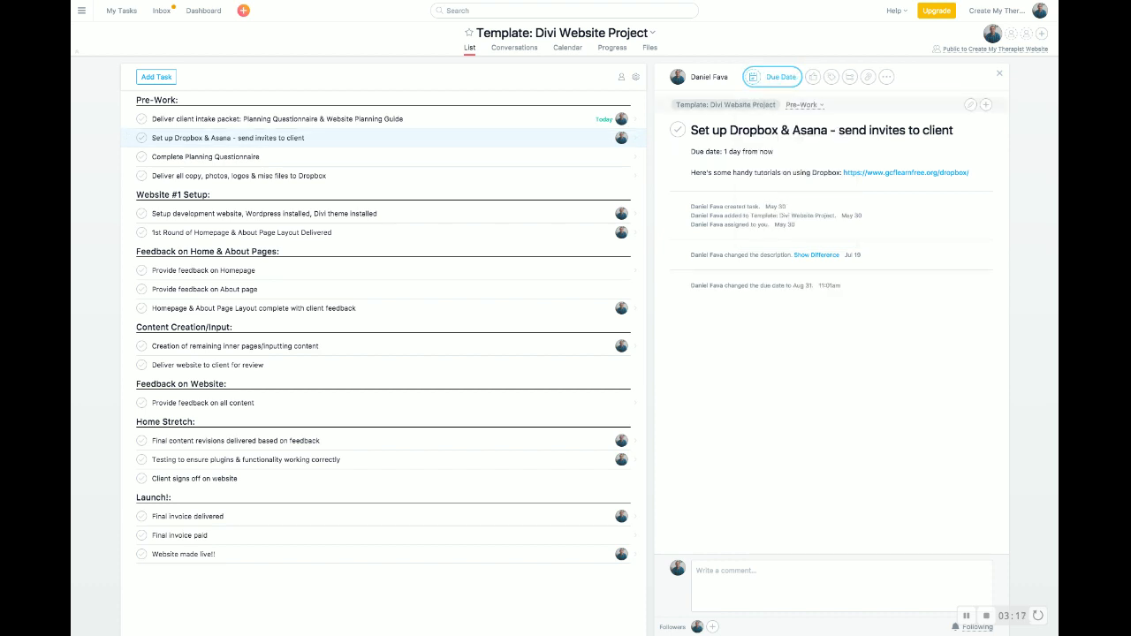
pyautogui.click(404, 118)
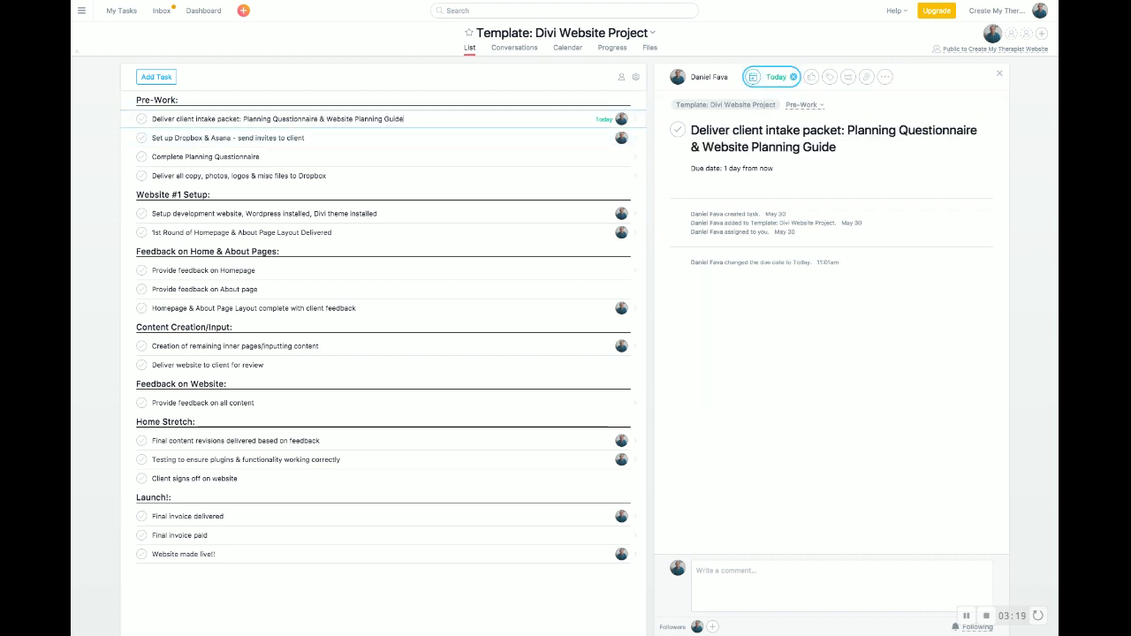
pyautogui.click(793, 77)
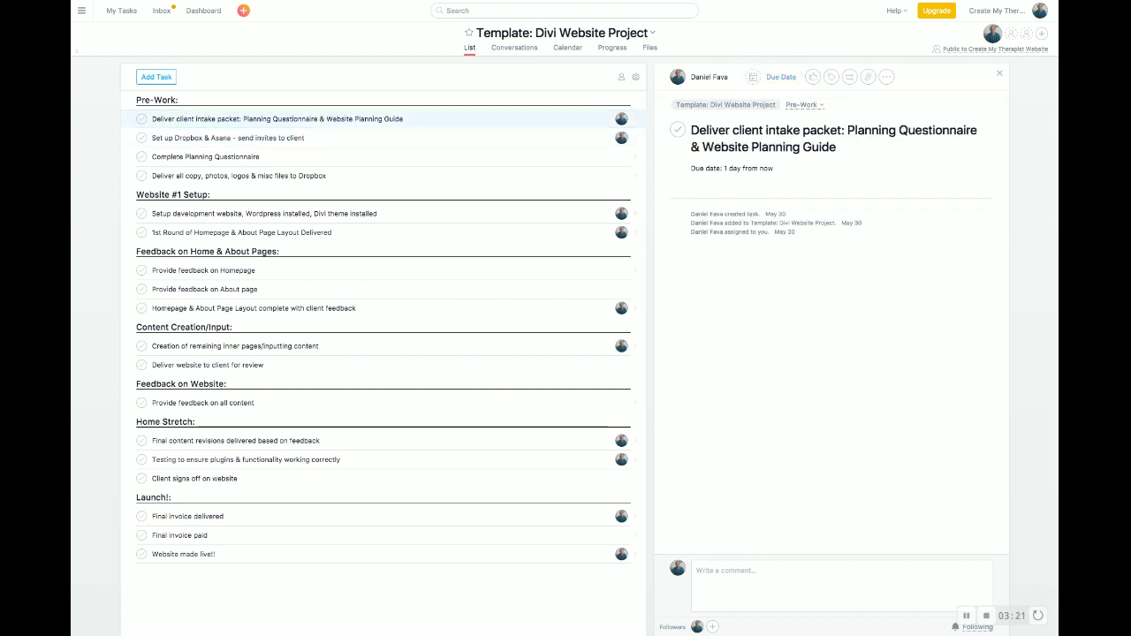